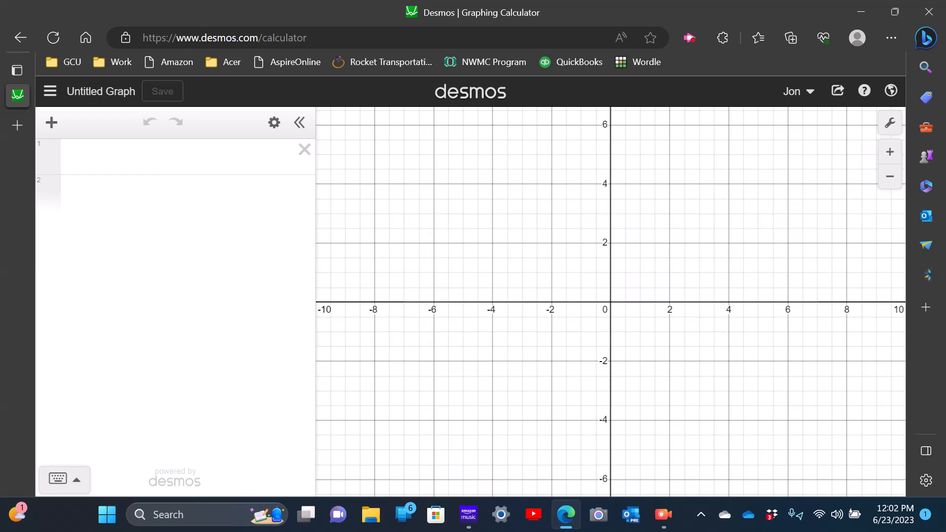
Begin the first expression with "y ="
{"action": "left_click", "coordinate": [118, 156]}
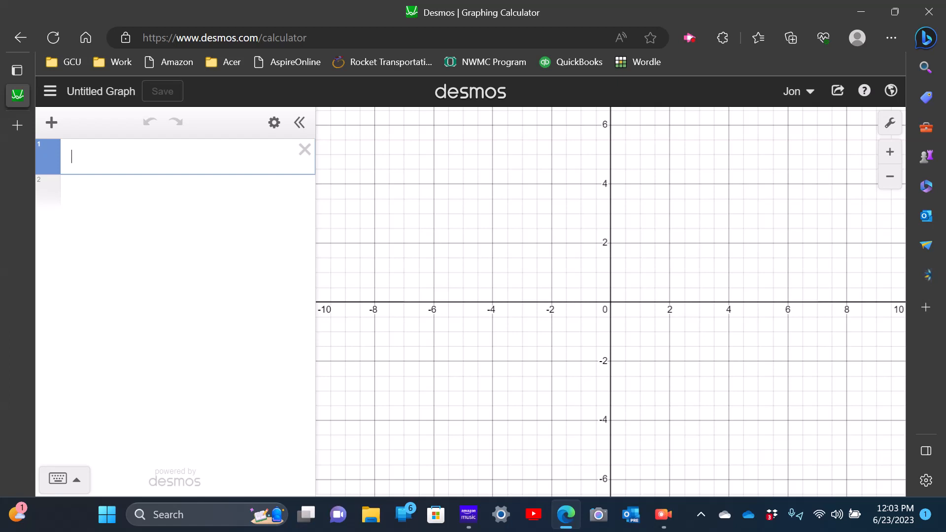
{"action": "type", "text": "y="}
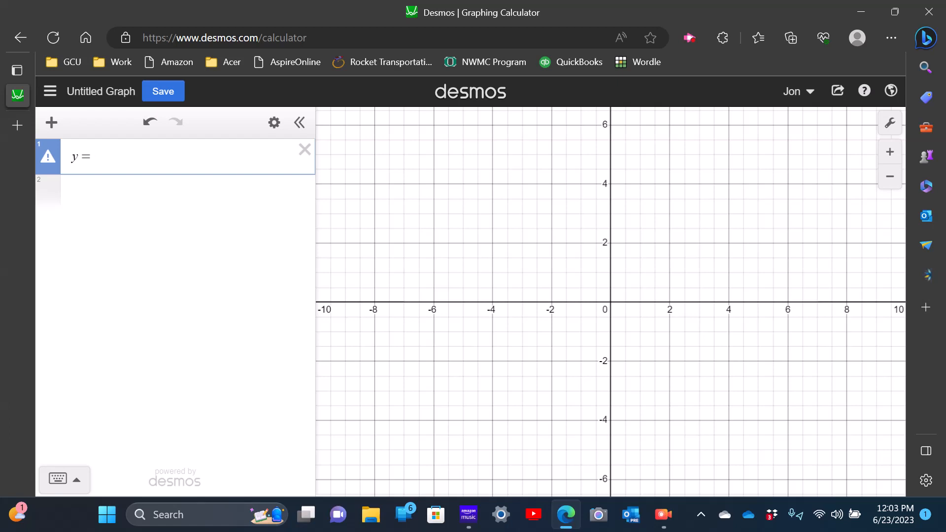
{"action": "type", "text": "x"}
{"action": "key", "text": "BackSpace"}
{"action": "type", "text": "sqrt"}
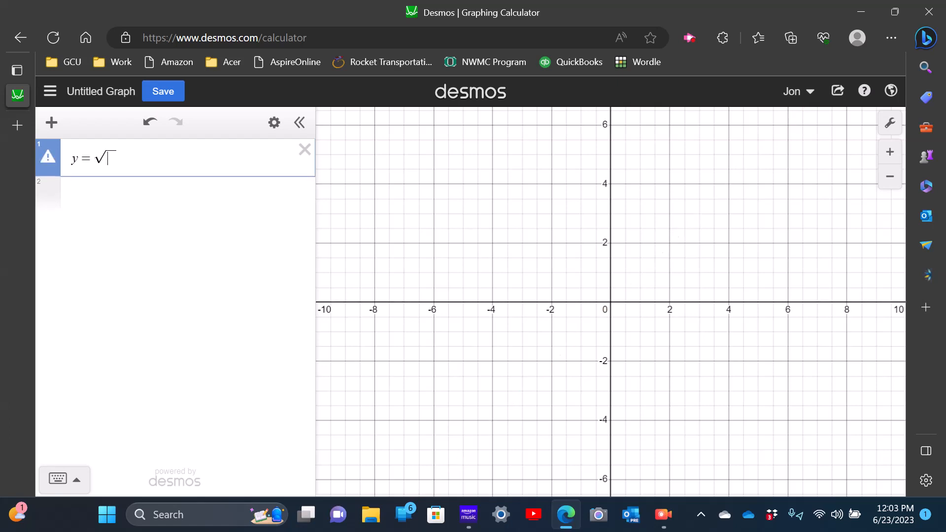
{"action": "key", "text": "BackSpace"}
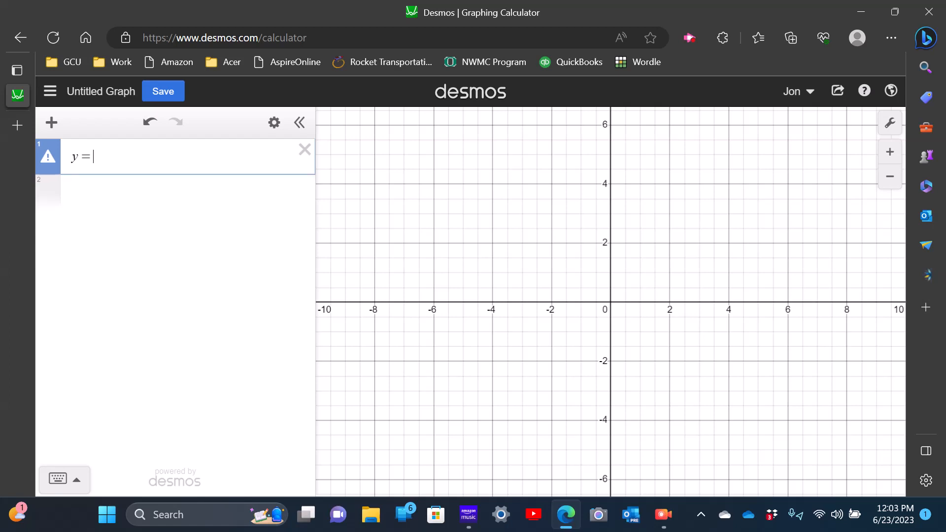
Continue the y expression with a square root containing 49 − x, using the on-screen keypad for the root symbol
{"action": "left_click", "coordinate": [61, 479]}
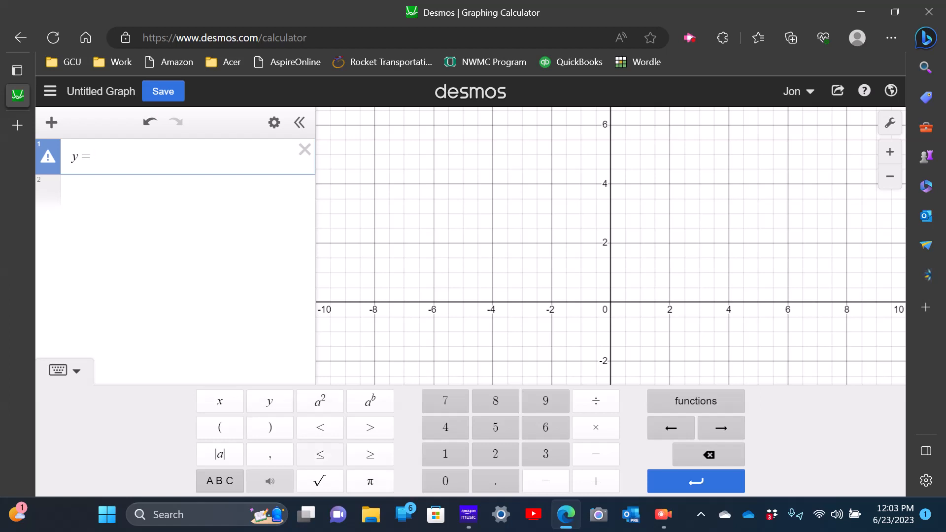
{"action": "left_click", "coordinate": [319, 481]}
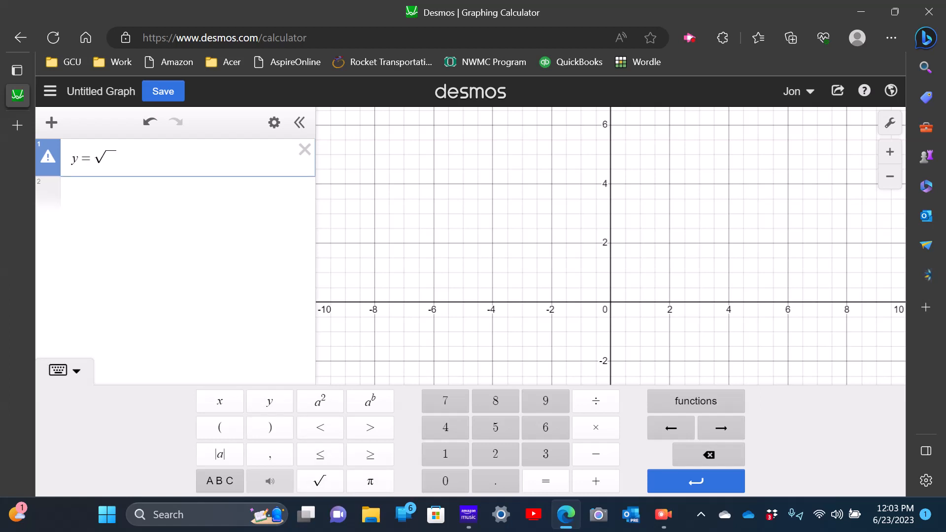
{"action": "left_click", "coordinate": [61, 370]}
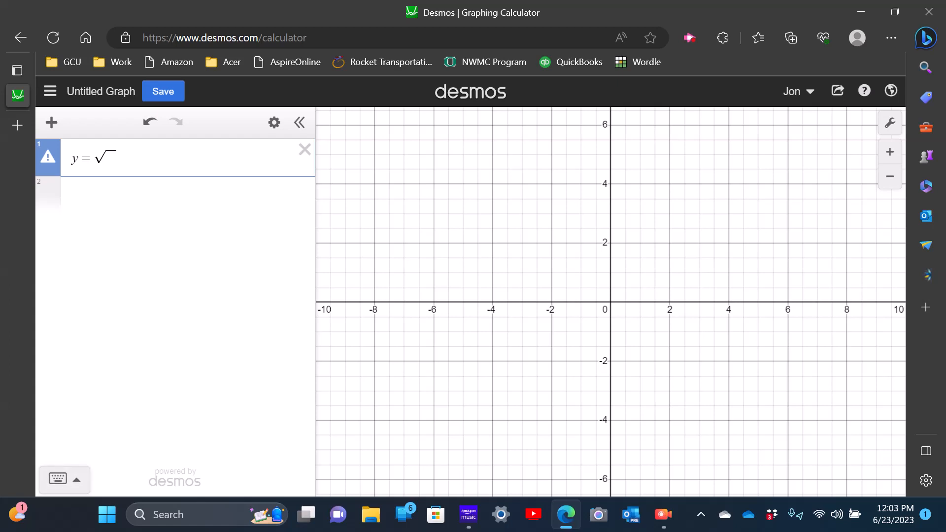
{"action": "type", "text": "49"}
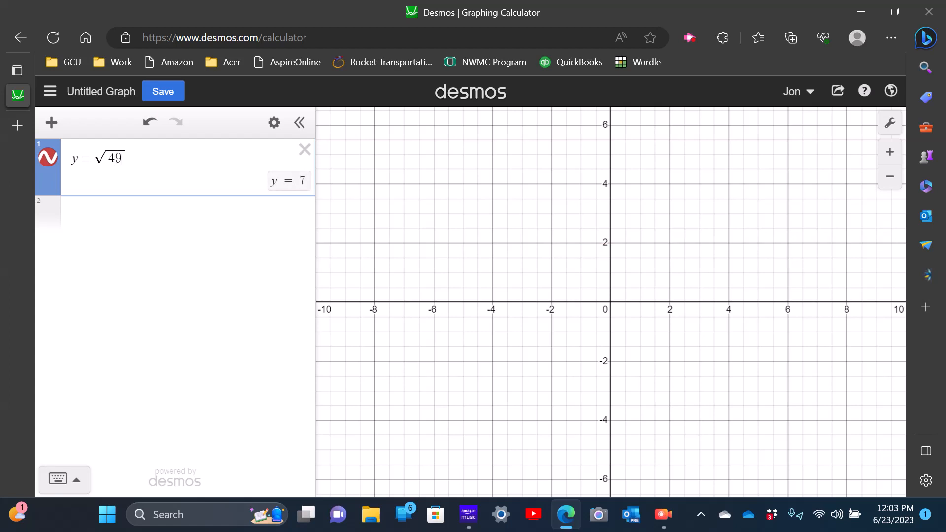
{"action": "type", "text": "-x"}
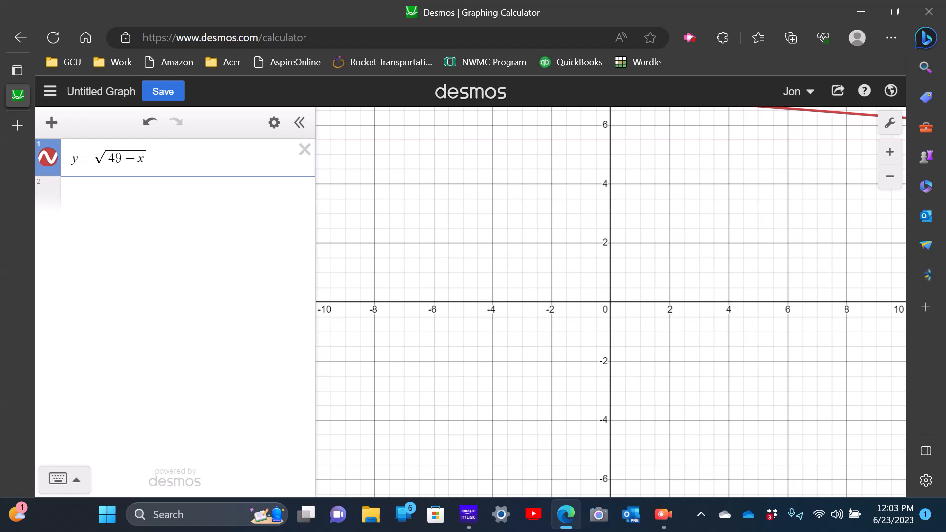
{"action": "type", "text": "^"}
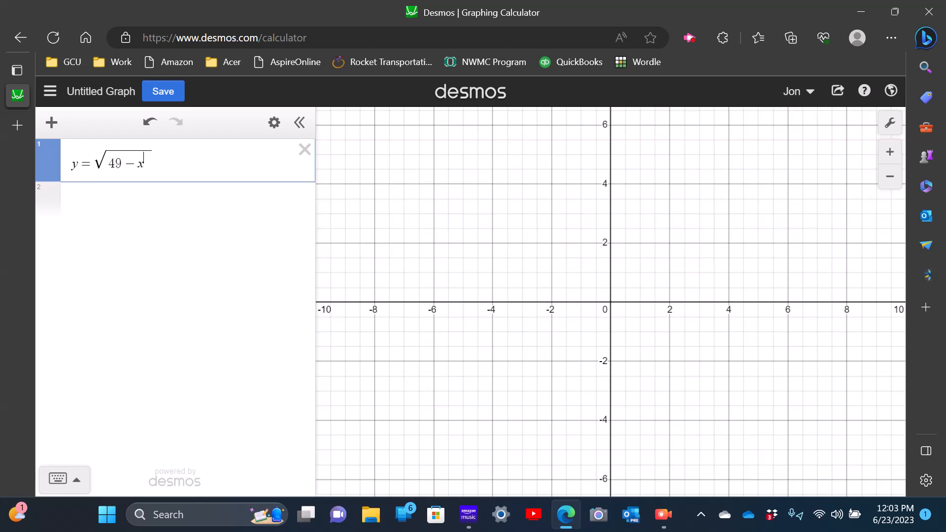
{"action": "type", "text": "2"}
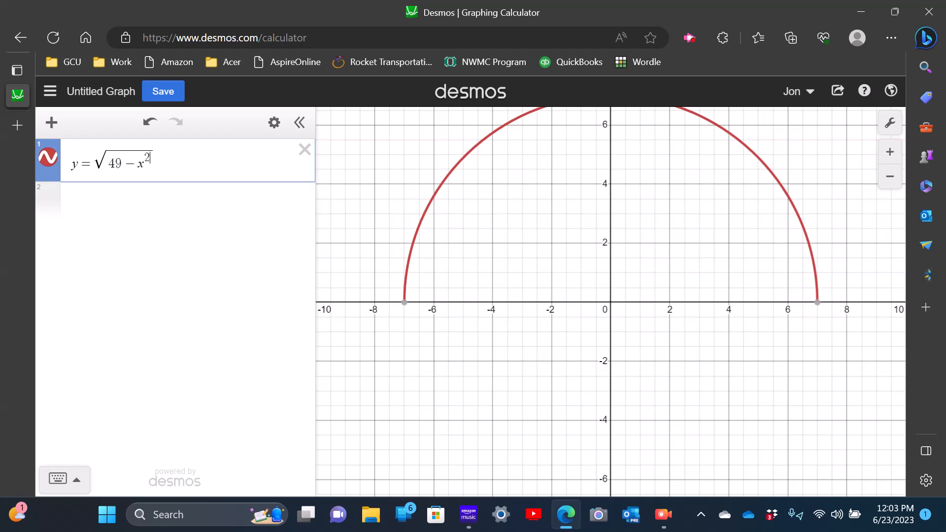
{"action": "key", "text": "BackSpace"}
{"action": "key", "text": "BackSpace"}
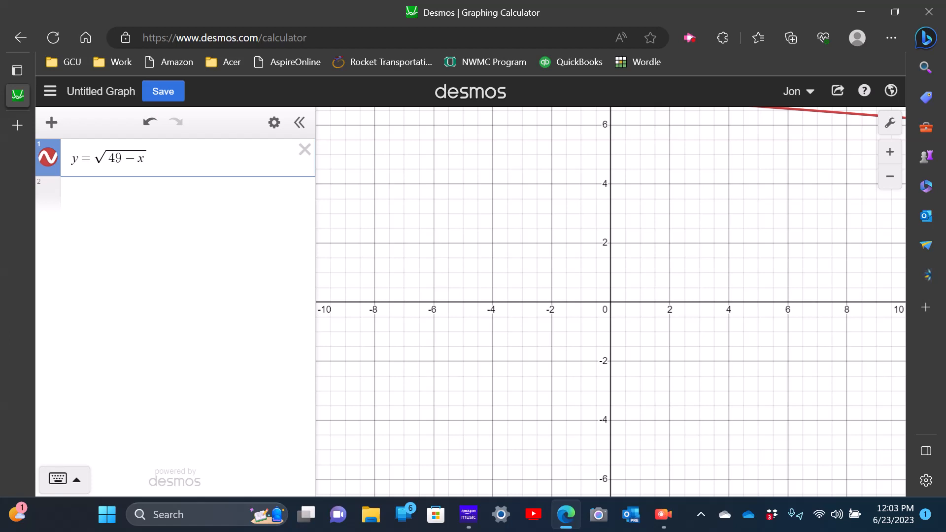
Square the x under the root using the on-screen keypad so the expression reads y = √(49 − x²), and finish editing it
{"action": "left_click", "coordinate": [59, 479]}
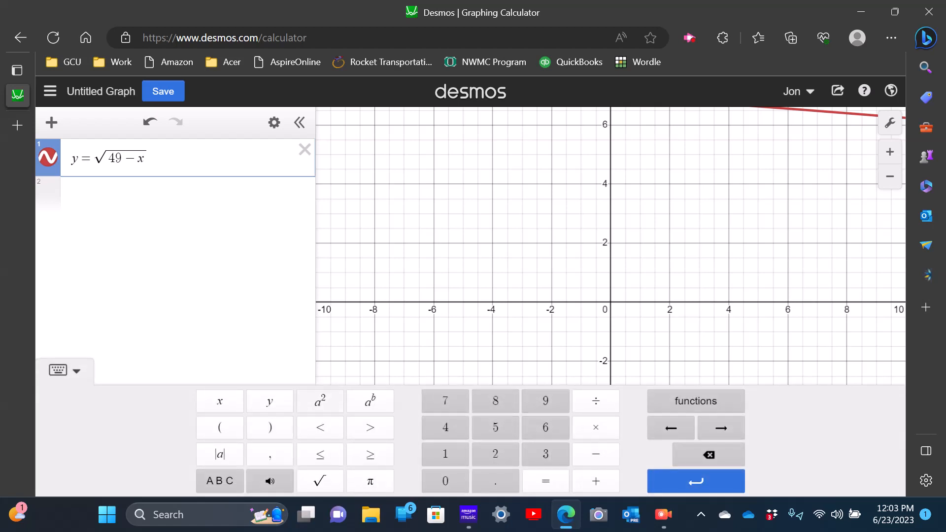
{"action": "left_click", "coordinate": [320, 401]}
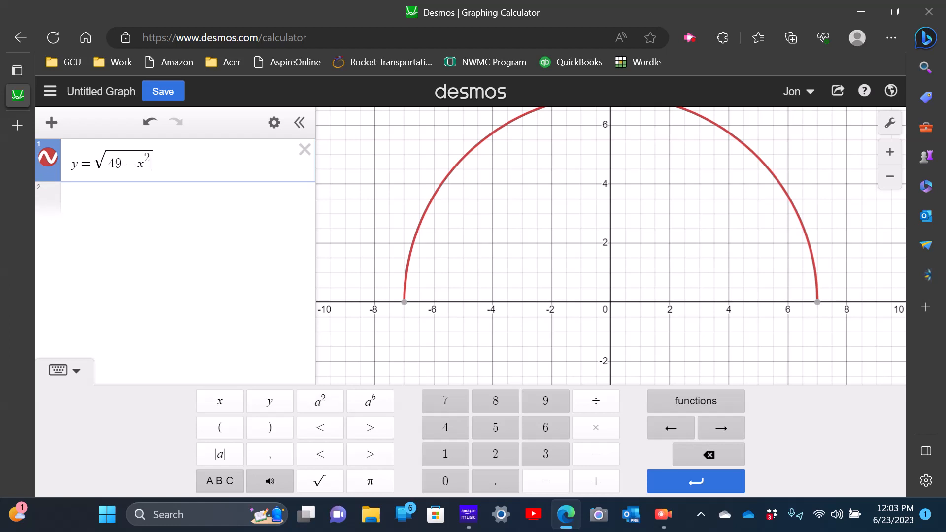
{"action": "left_click", "coordinate": [63, 370]}
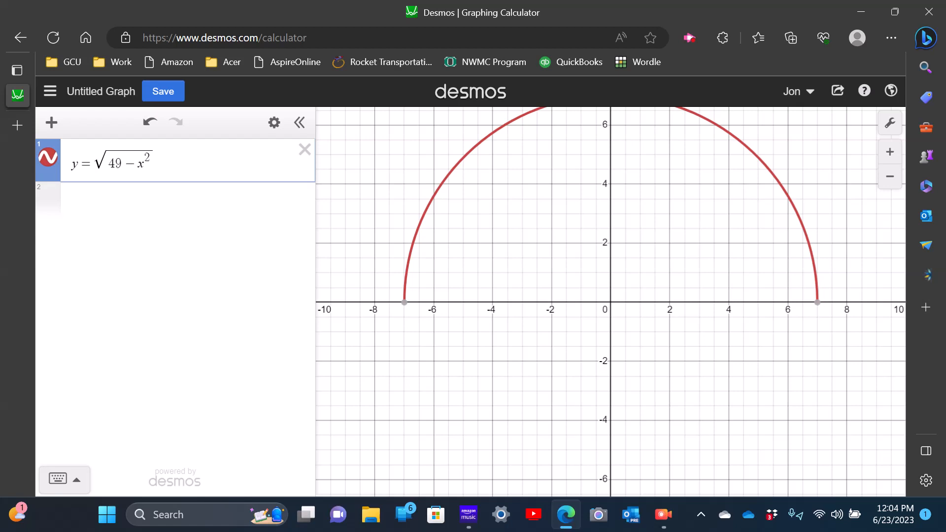
{"action": "key", "text": "Escape"}
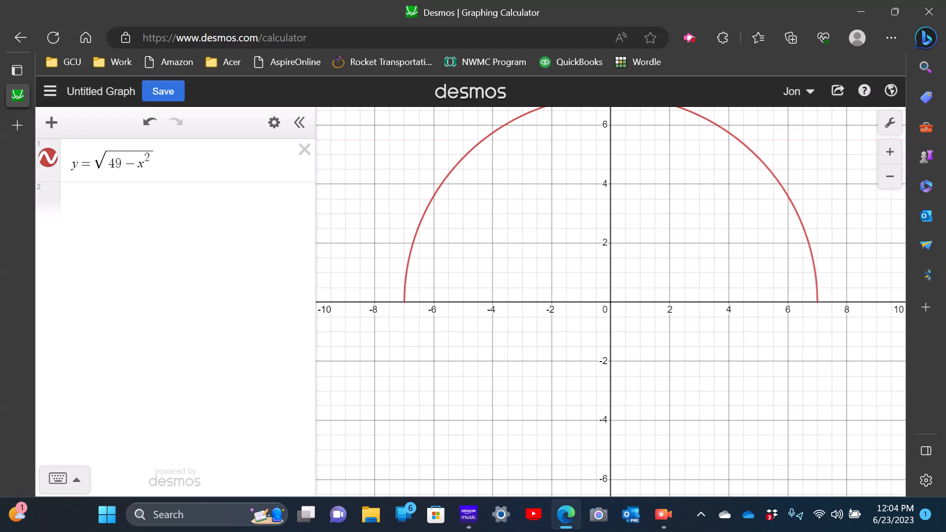
Create a table of values from the y = √(49 − x²) expression
{"action": "left_click_drag", "start_coordinate": [610, 276], "coordinate": [623, 364]}
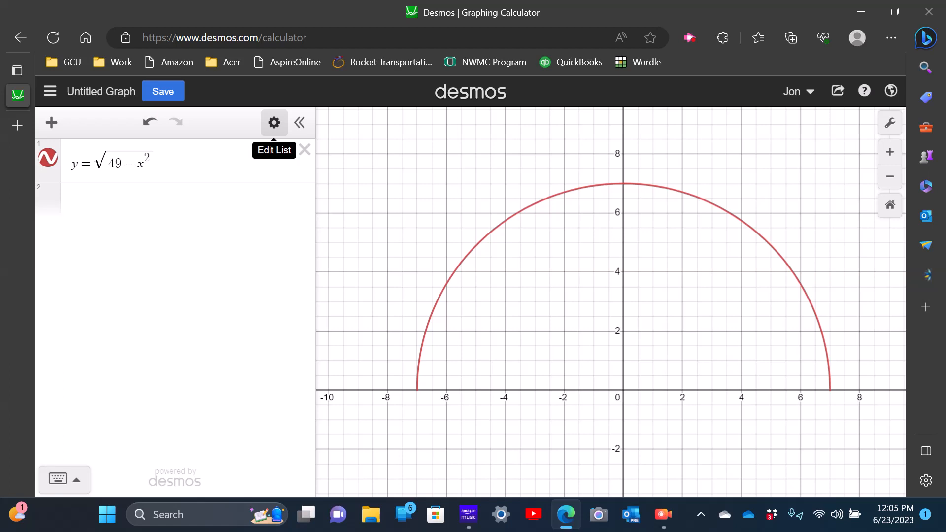
{"action": "left_click", "coordinate": [274, 123]}
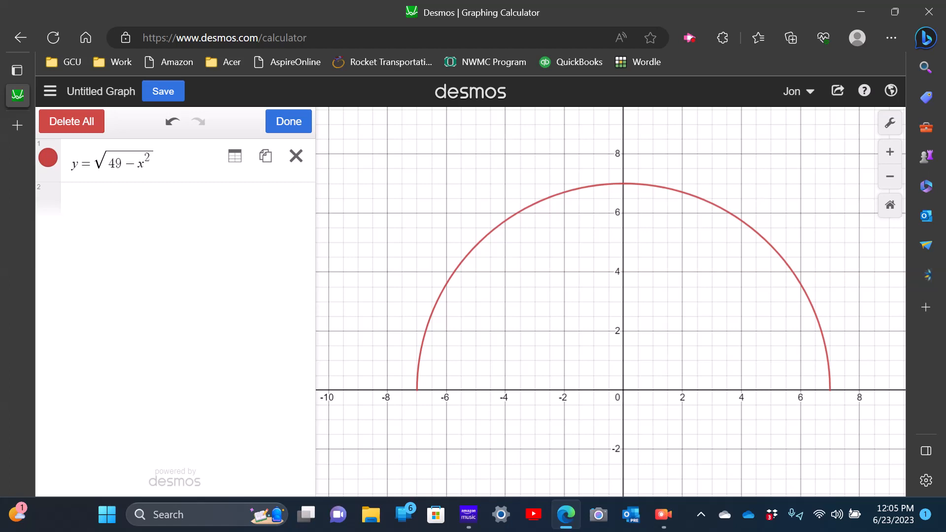
{"action": "left_click", "coordinate": [234, 155]}
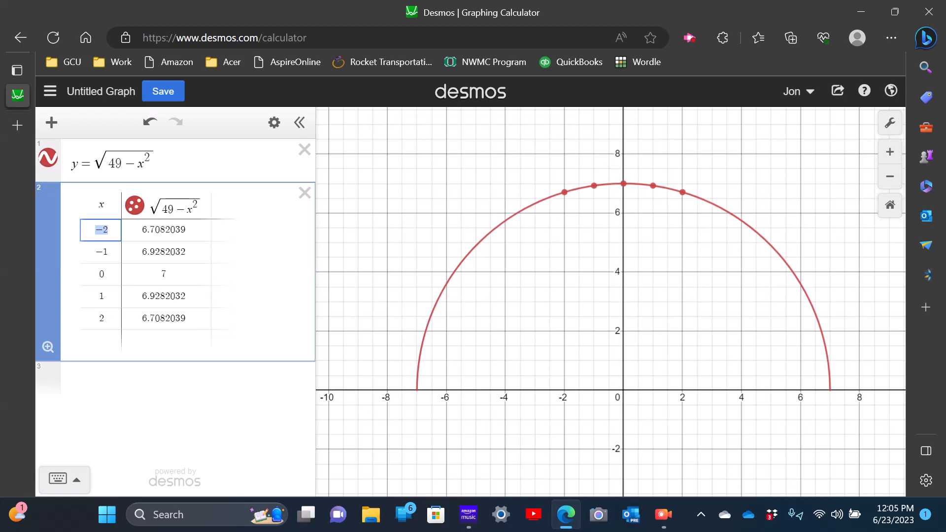
Set the first x value in the table to −7 and add an empty row below it
{"action": "key", "text": "Escape"}
{"action": "left_click", "coordinate": [107, 230]}
{"action": "key", "text": "BackSpace"}
{"action": "type", "text": "7"}
{"action": "key", "text": "Return"}
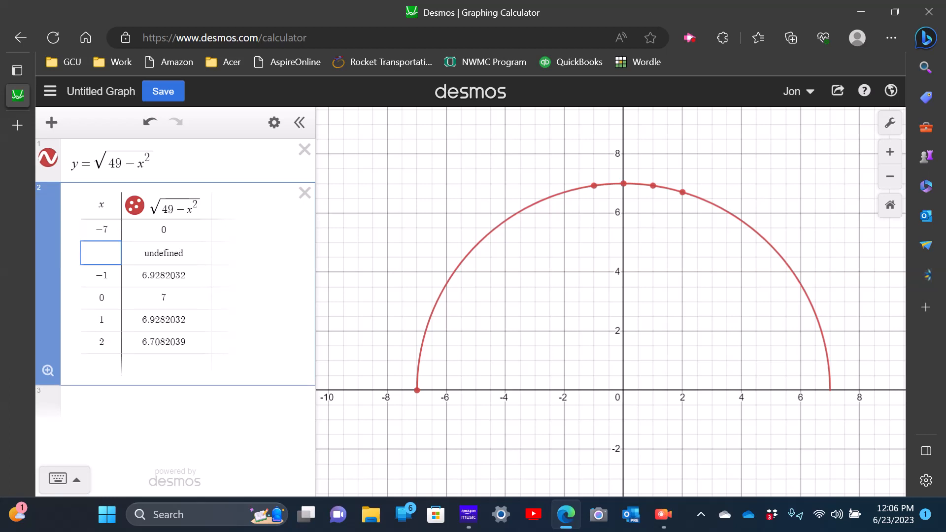
Fill in the x values −6, −5, −4, −3 and −2 in consecutive table rows between −7 and −1
{"action": "type", "text": "-6"}
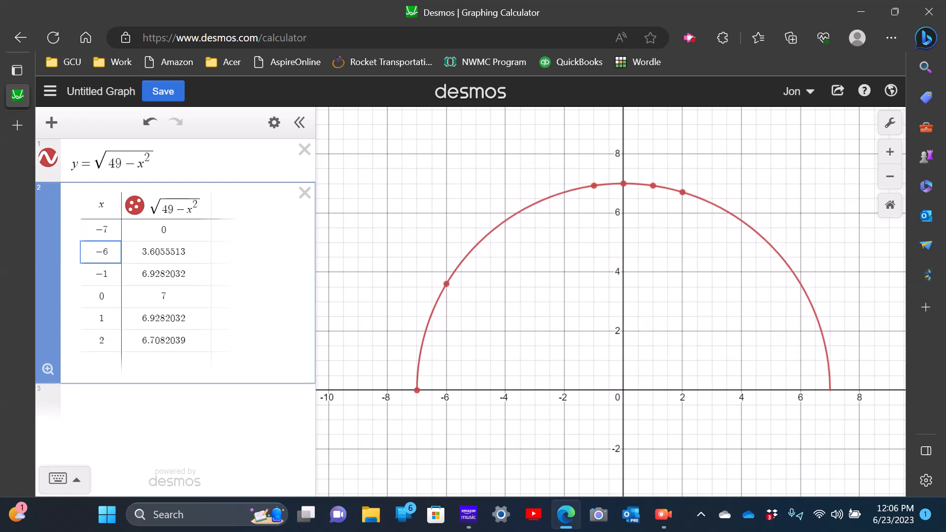
{"action": "key", "text": "Return"}
{"action": "type", "text": "-5"}
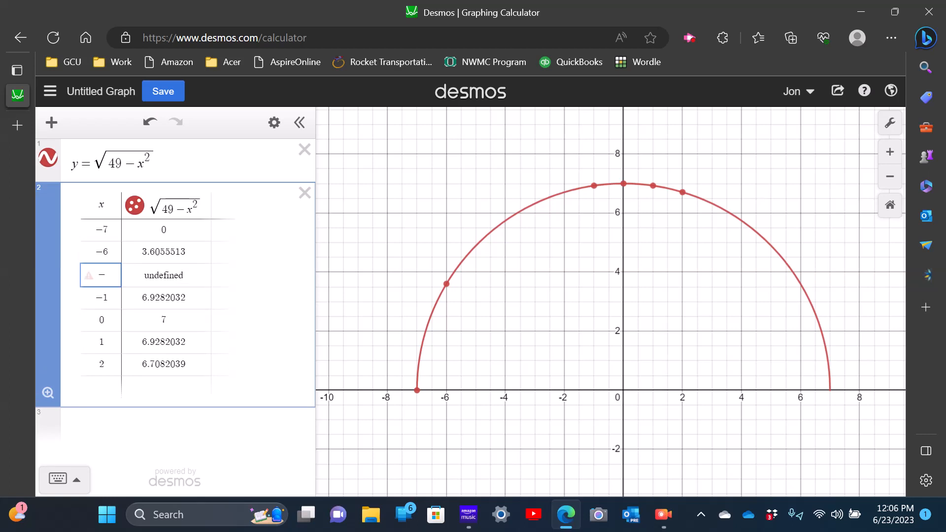
{"action": "key", "text": "Return"}
{"action": "type", "text": "-4"}
{"action": "key", "text": "Return"}
{"action": "type", "text": "-3"}
{"action": "key", "text": "Return"}
{"action": "type", "text": "-2"}
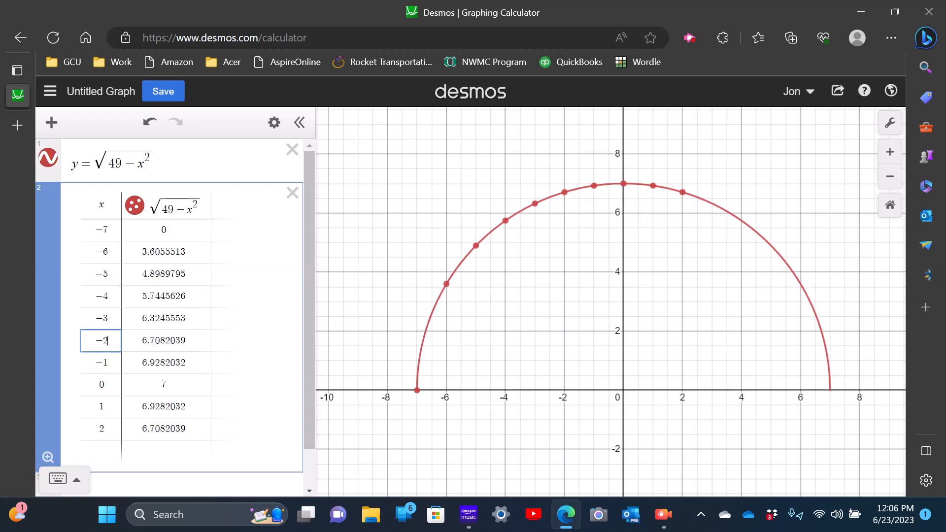
Extend the end of the table with the x values 3, 4, 5, 6 and 7
{"action": "left_click", "coordinate": [100, 450]}
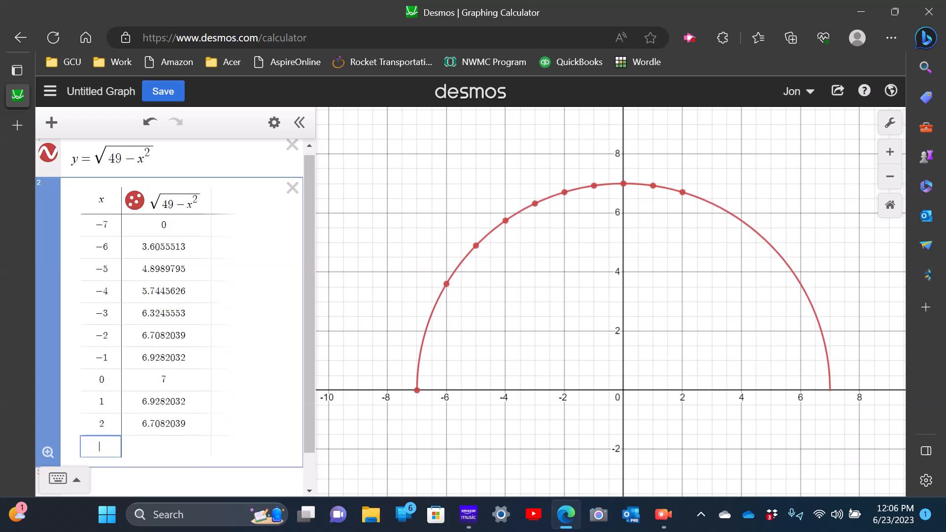
{"action": "type", "text": "3"}
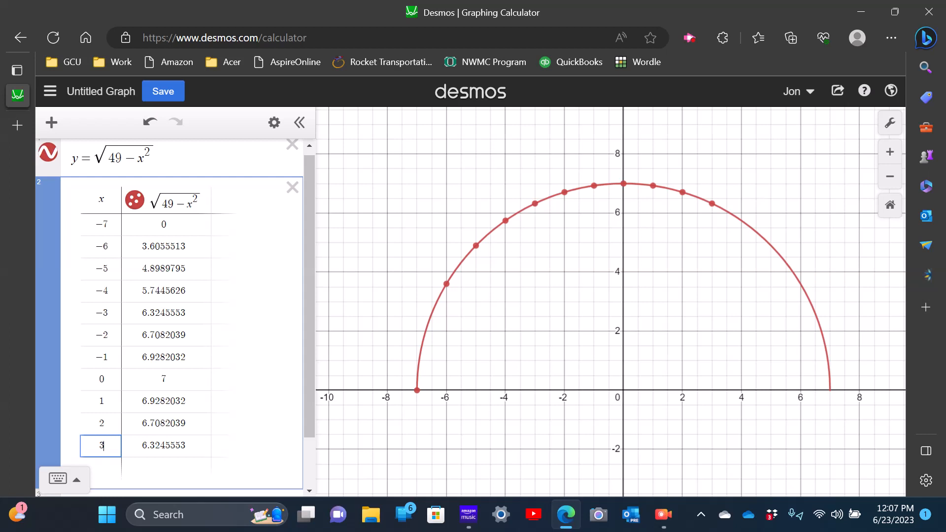
{"action": "key", "text": "Return"}
{"action": "type", "text": "4"}
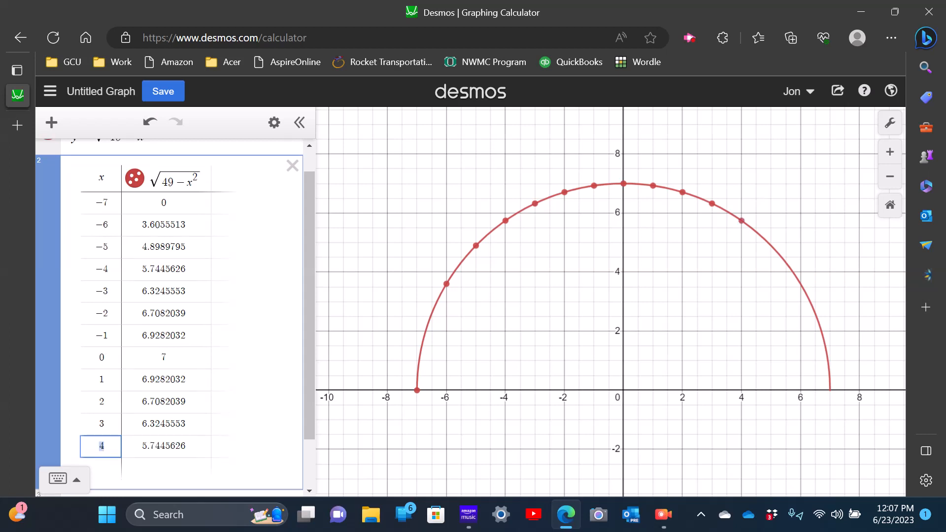
{"action": "key", "text": "Return"}
{"action": "type", "text": "5"}
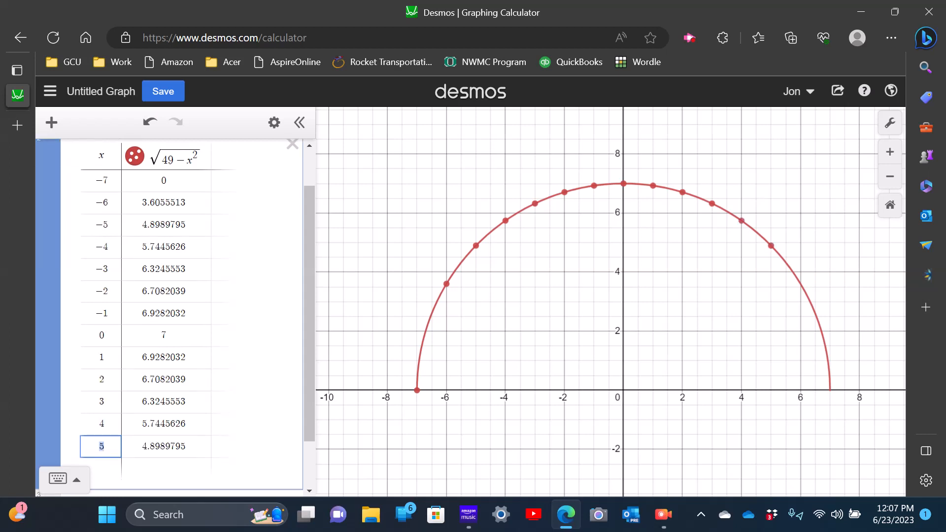
{"action": "key", "text": "Return"}
{"action": "type", "text": "6"}
{"action": "key", "text": "Return"}
{"action": "type", "text": "7"}
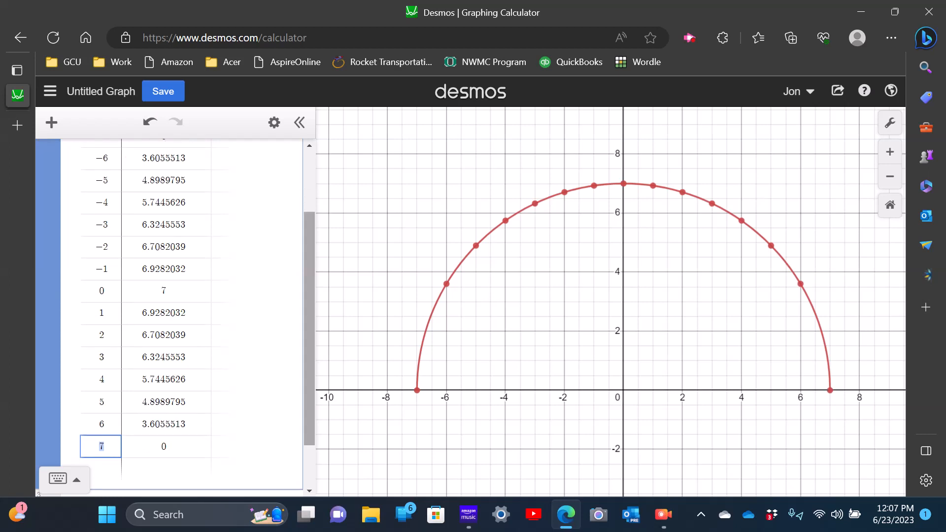
Review the table's function values across all x values from −7 to 7
{"action": "scroll", "coordinate": [174, 318], "scroll_direction": "up", "scroll_amount": 2}
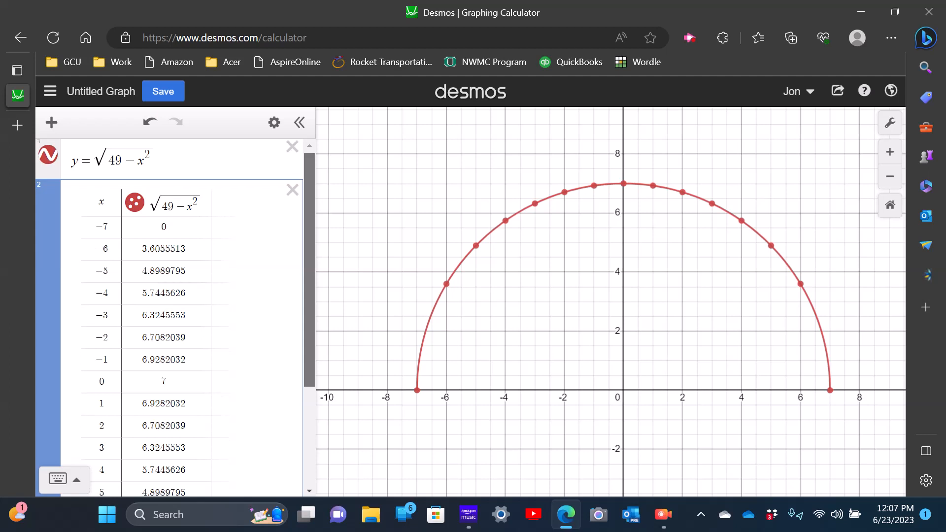
{"action": "scroll", "coordinate": [175, 318], "scroll_direction": "down", "scroll_amount": 1}
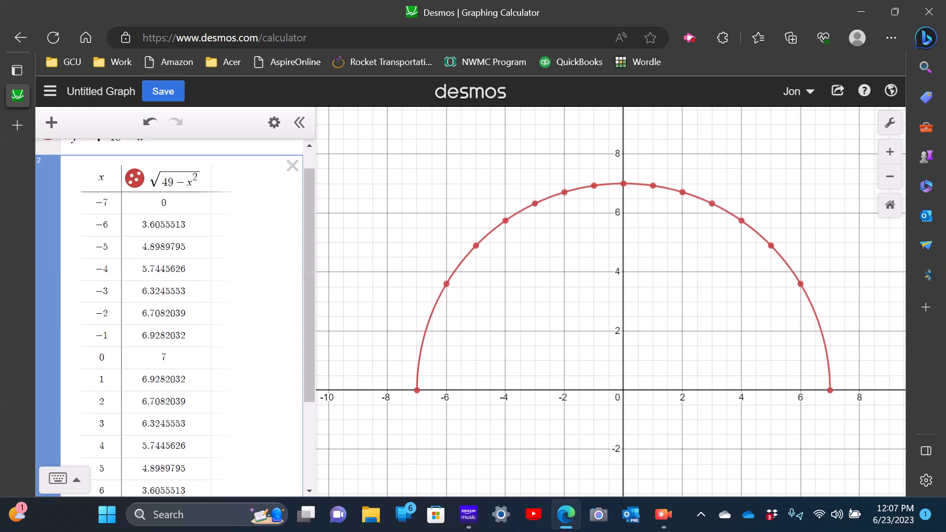
{"action": "scroll", "coordinate": [174, 318], "scroll_direction": "down", "scroll_amount": 1}
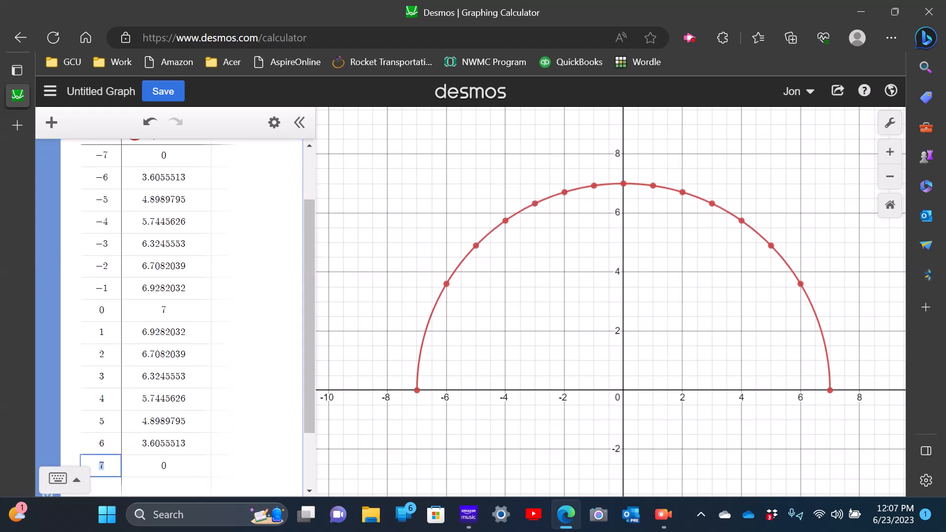
{"action": "scroll", "coordinate": [175, 317], "scroll_direction": "up", "scroll_amount": 2}
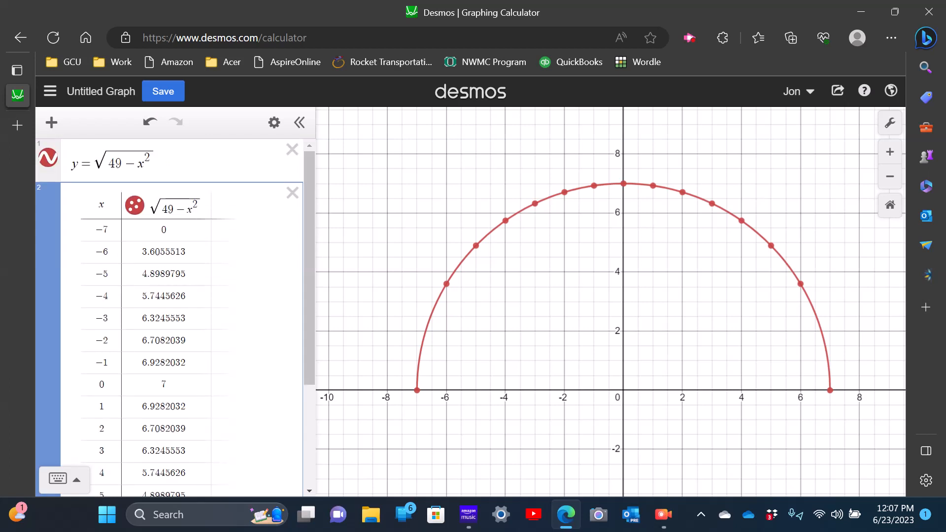
{"action": "scroll", "coordinate": [175, 318], "scroll_direction": "down", "scroll_amount": 3}
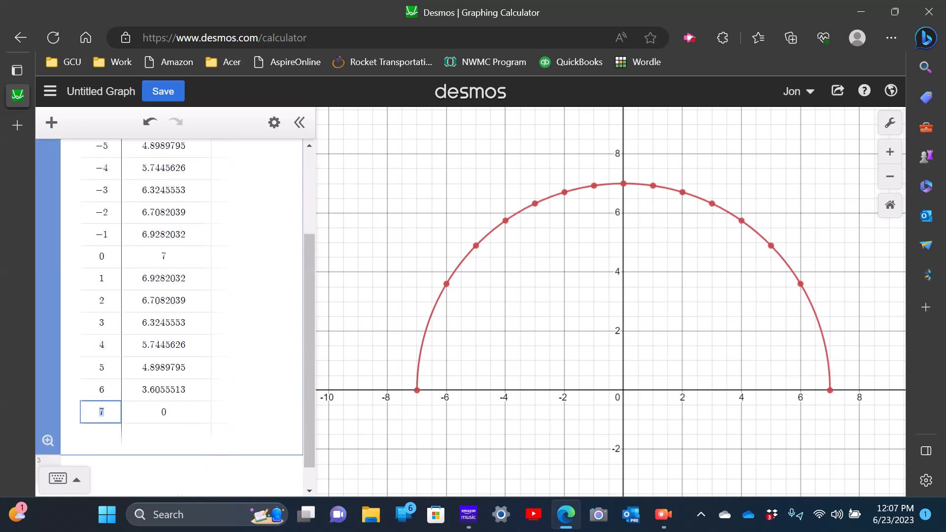
{"action": "scroll", "coordinate": [174, 318], "scroll_direction": "up", "scroll_amount": 3}
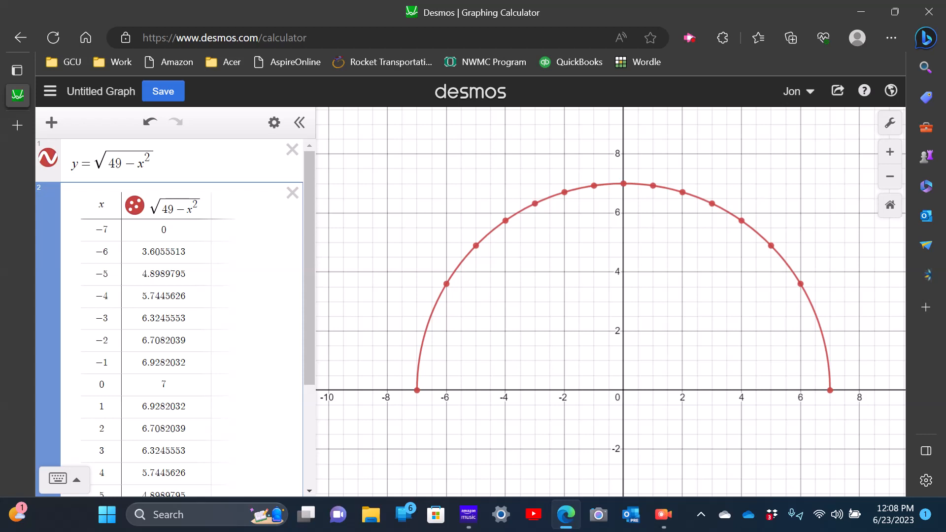
Hide the table's plotted points and label the semicircle's two endpoints and its peak with their coordinates
{"action": "left_click", "coordinate": [135, 206]}
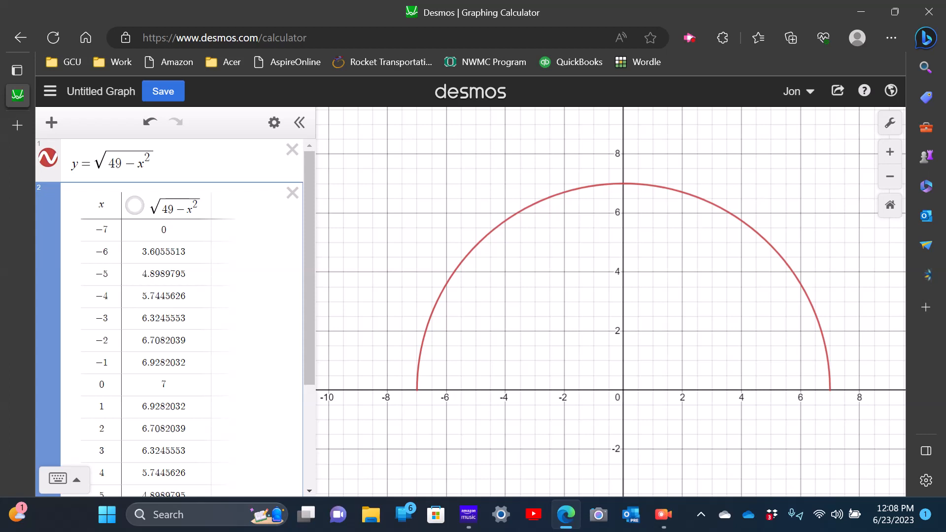
{"action": "left_click", "coordinate": [182, 161]}
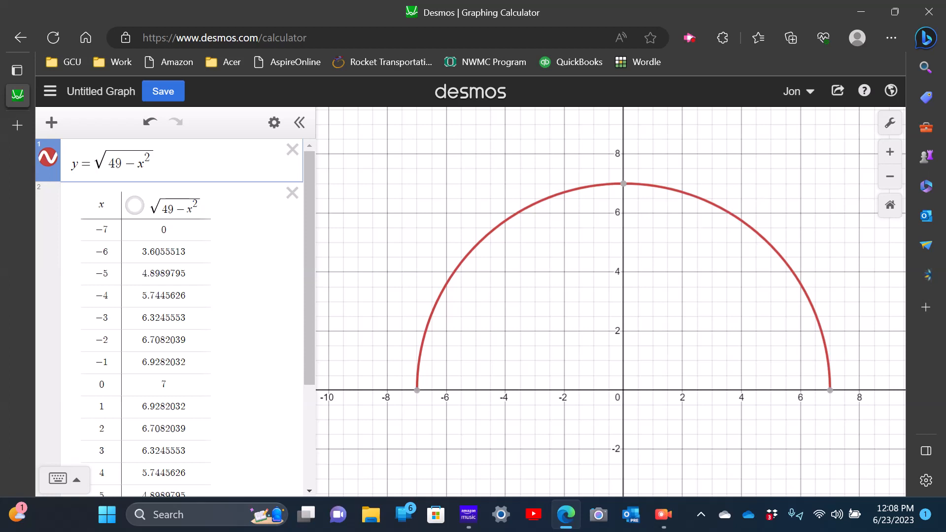
{"action": "left_click", "coordinate": [417, 389]}
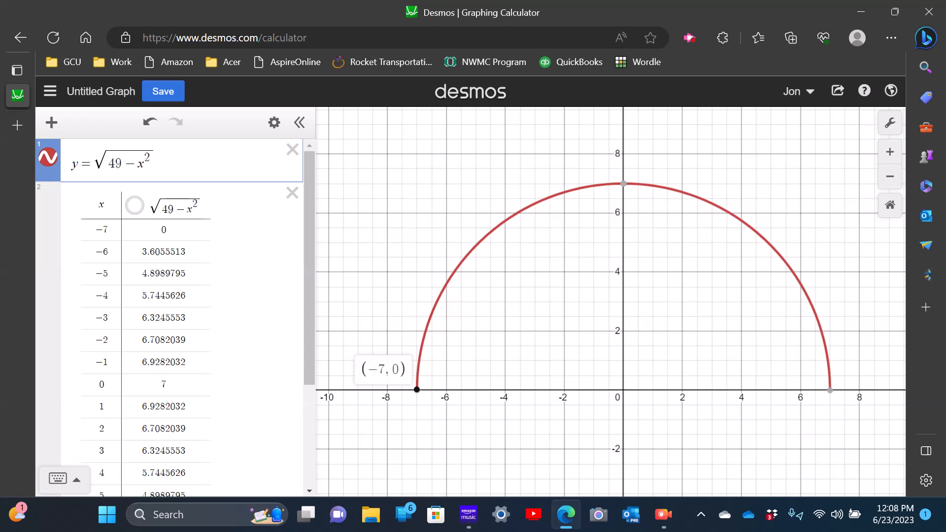
{"action": "left_click", "coordinate": [624, 184]}
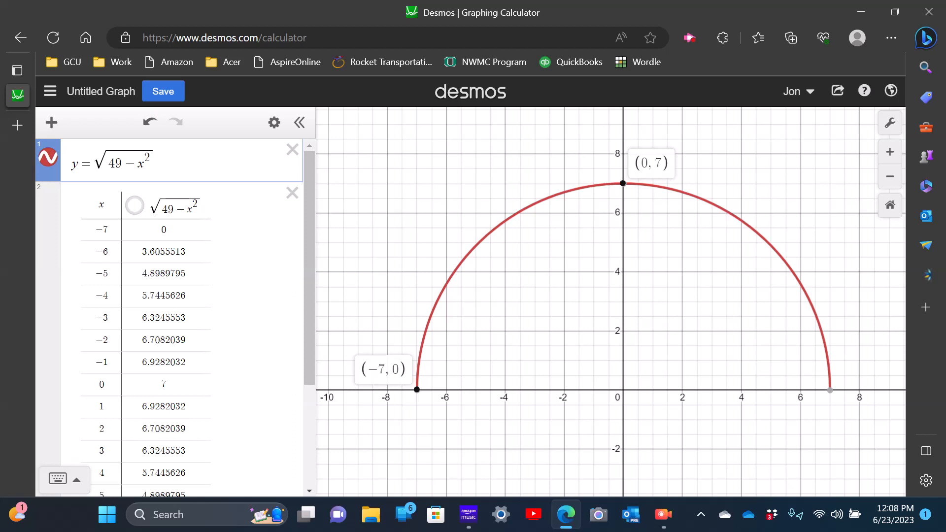
{"action": "left_click", "coordinate": [830, 389]}
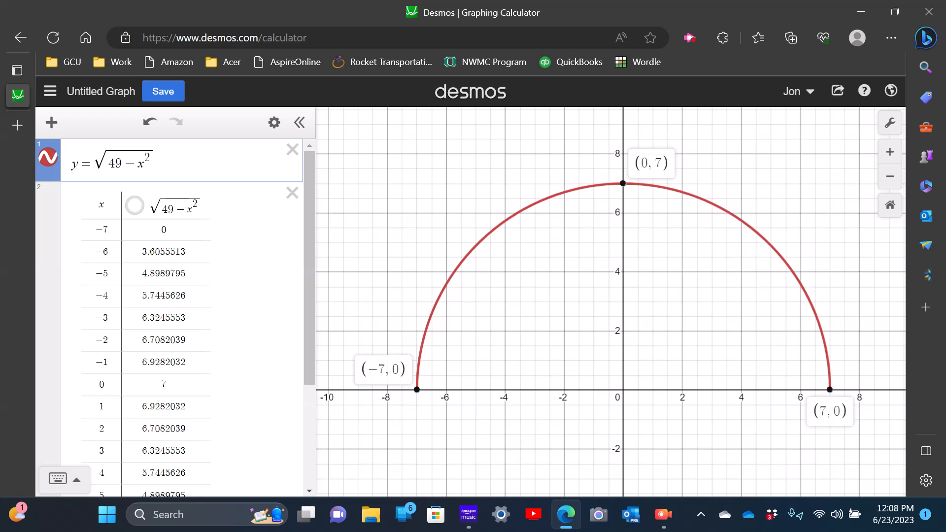